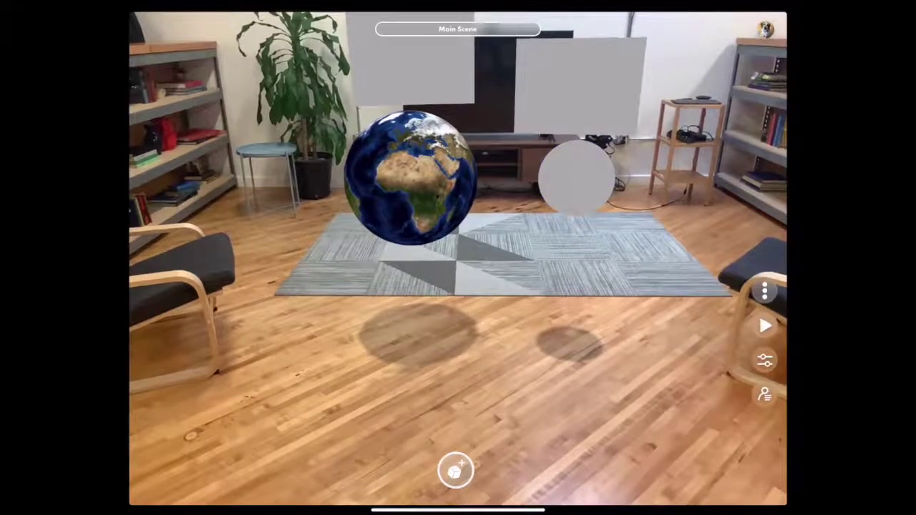
Select the grey moon placeholder and start adding a new interaction to it
left_click(765, 289)
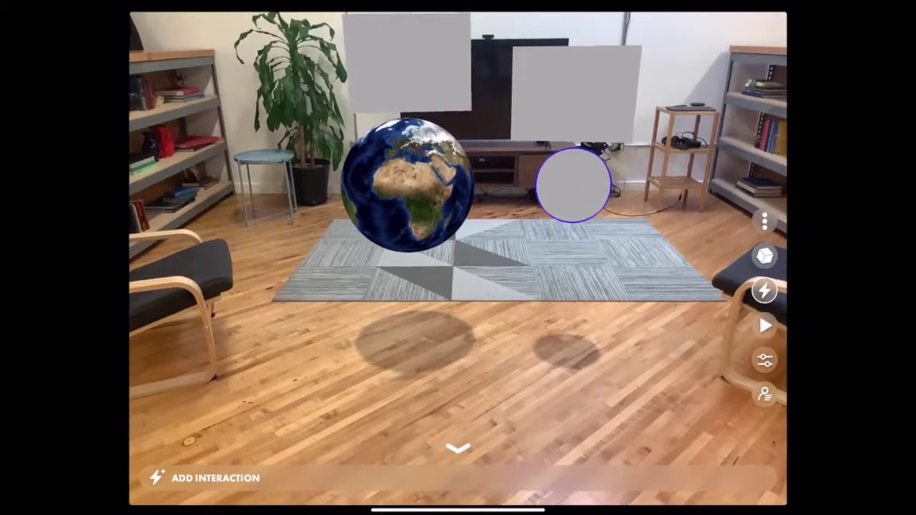
left_click(215, 478)
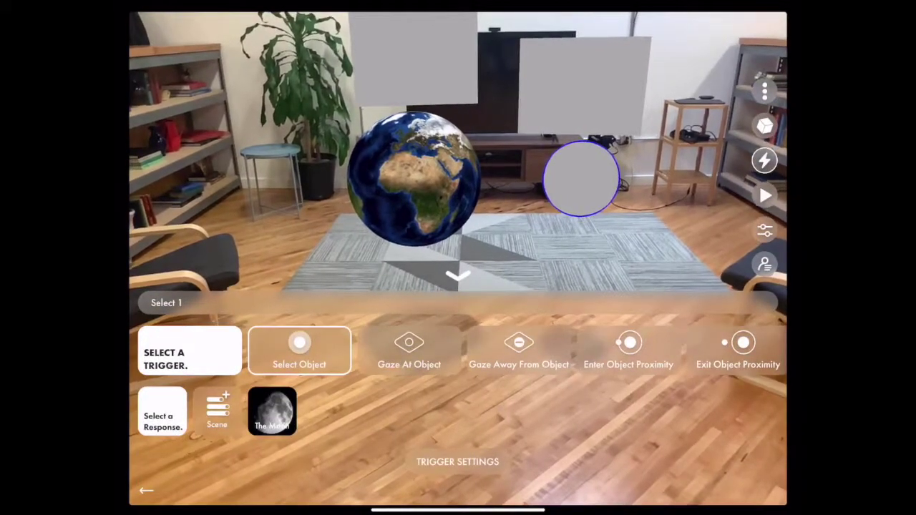
Make The Moon respond to Select Object by scaling cumulatively to 2.9 on X, Y, Z
left_click(272, 410)
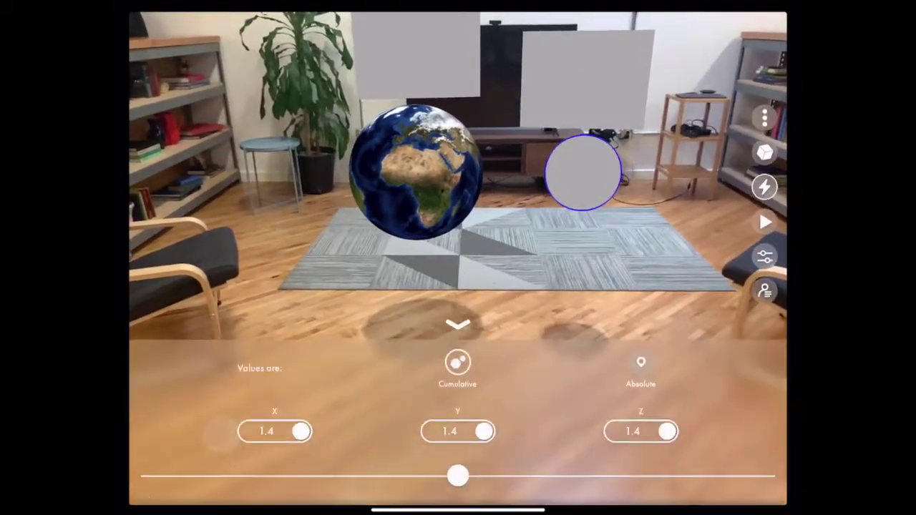
left_click(220, 458)
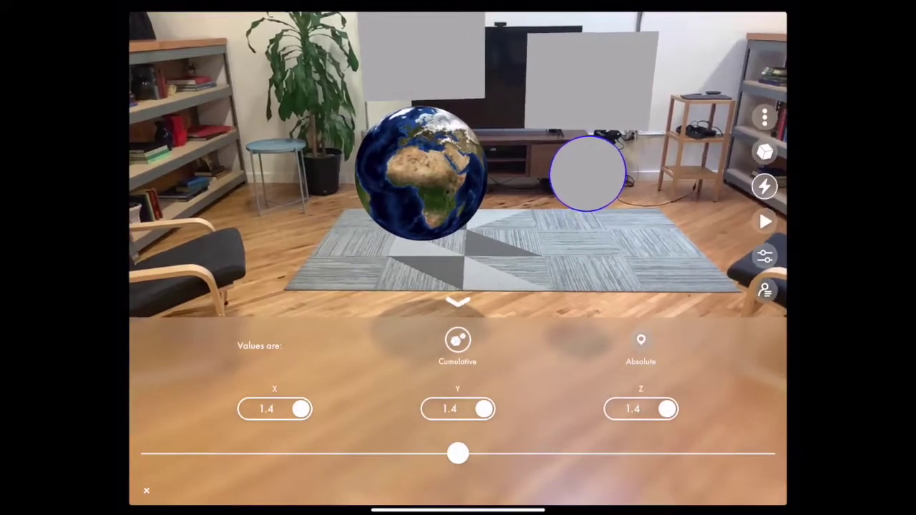
left_click_drag(458, 453, 476, 451)
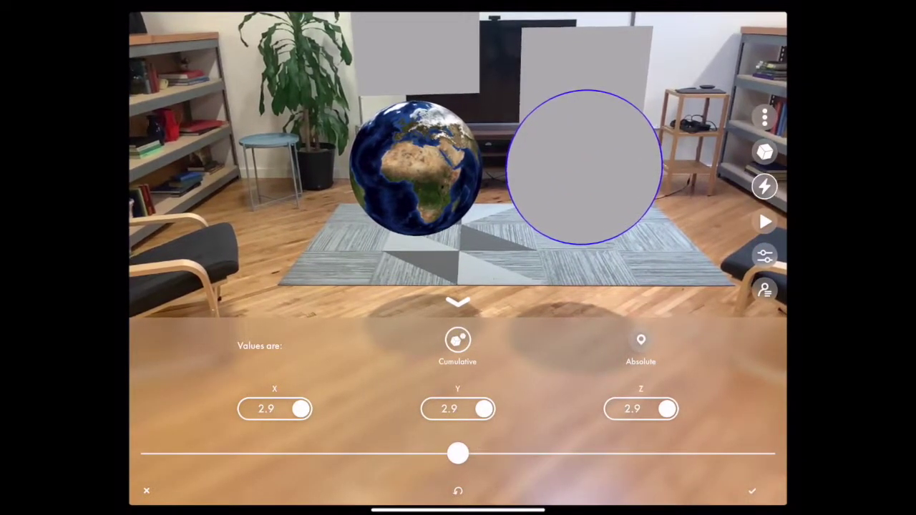
left_click(752, 491)
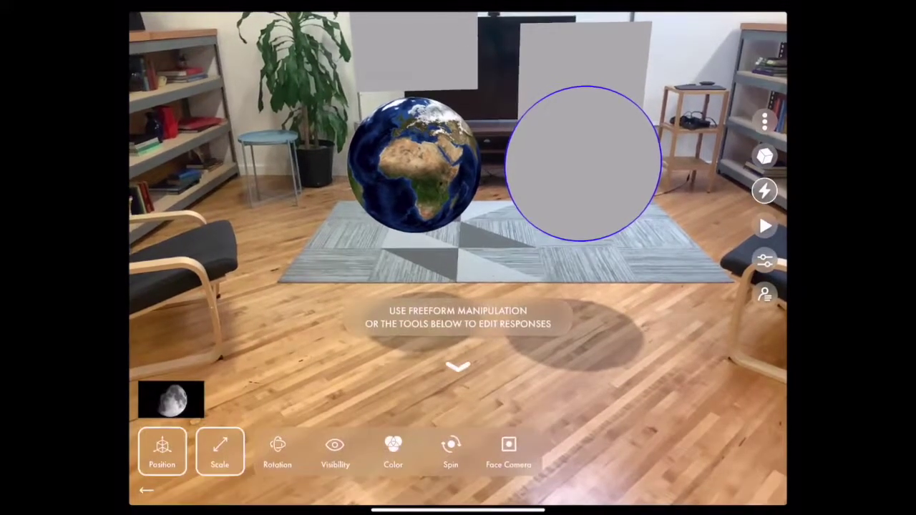
Turn on Infinite Trigger in the moon's Select Object trigger settings
left_click(148, 491)
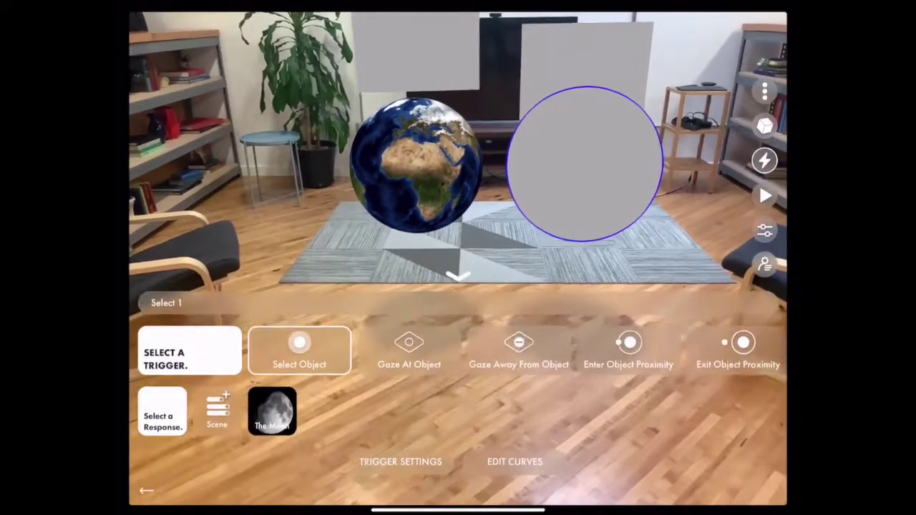
left_click(415, 462)
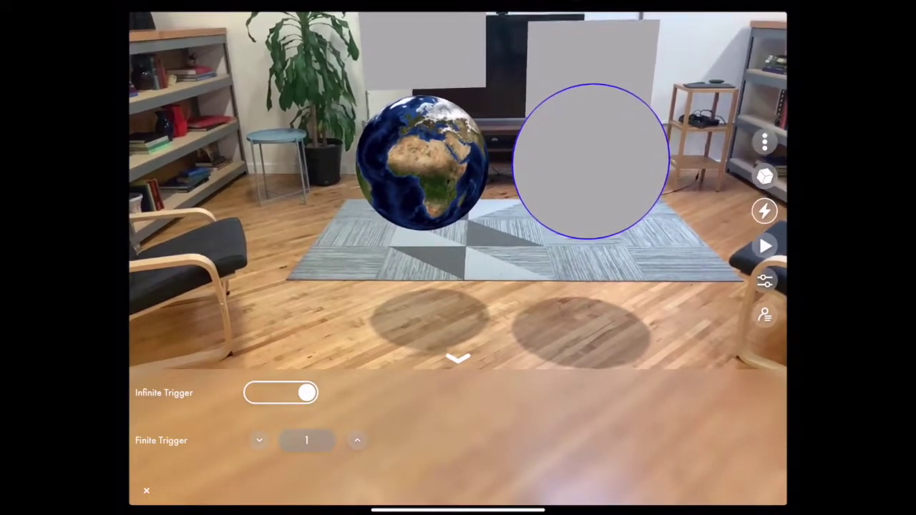
Run the scene in play mode and tap the moon twice to watch it grow
left_click(458, 358)
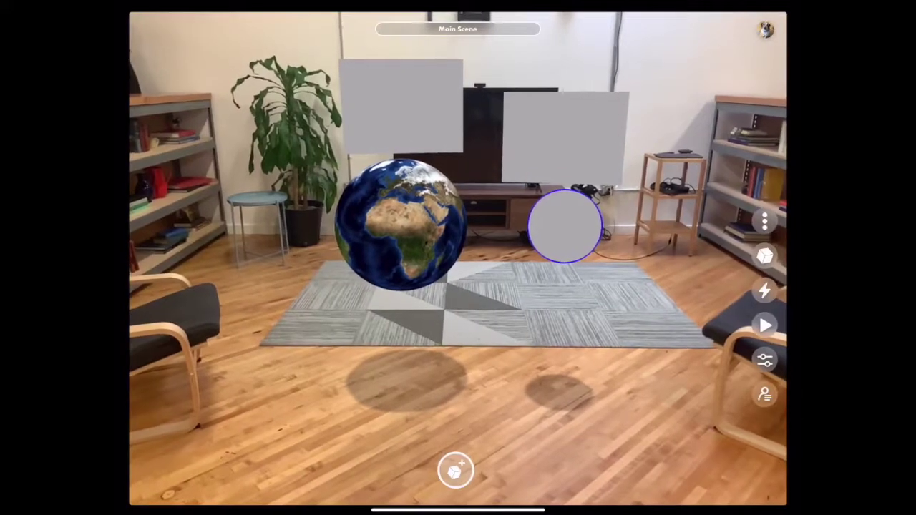
left_click(764, 324)
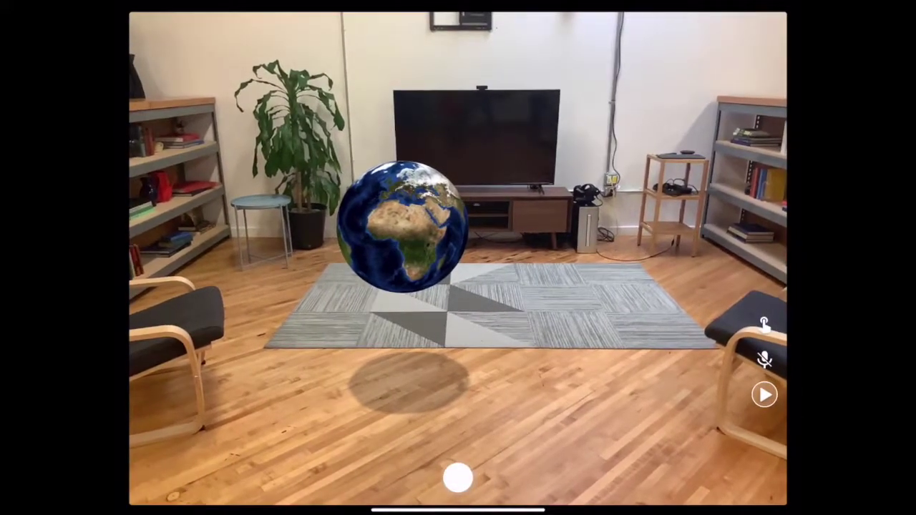
left_click(565, 218)
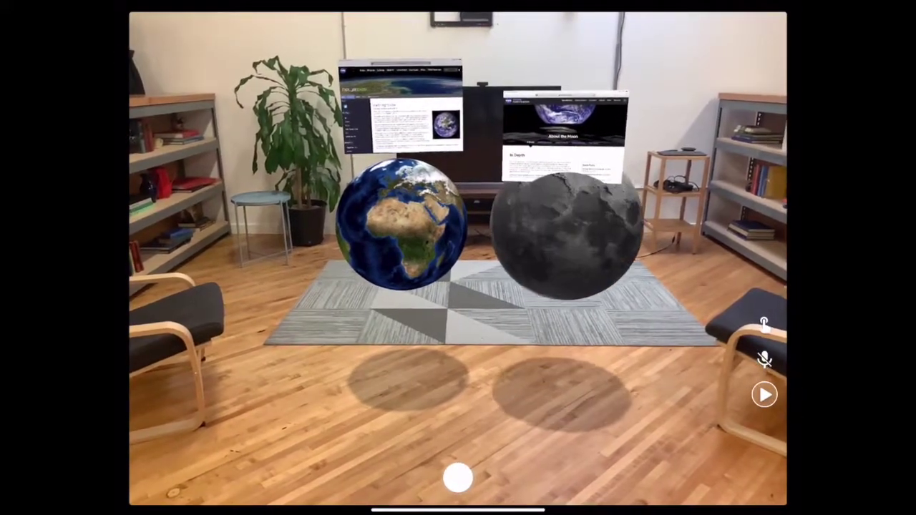
left_click(595, 231)
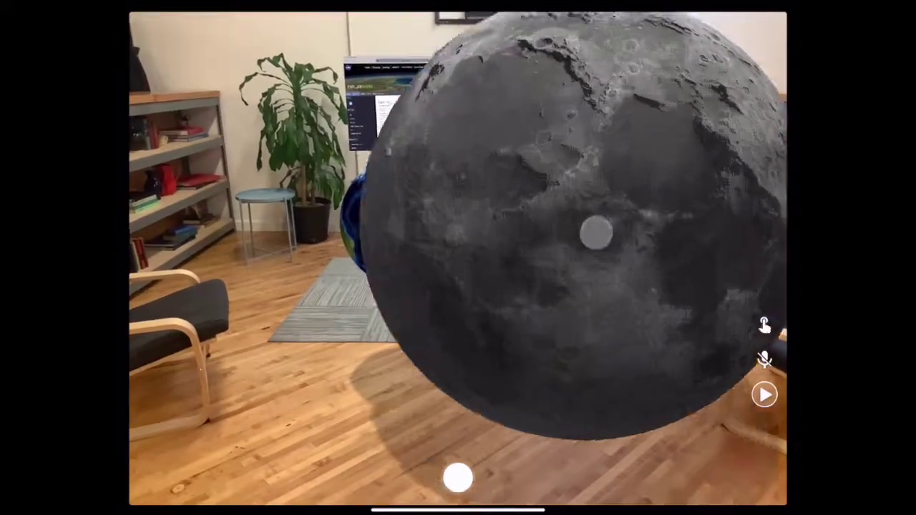